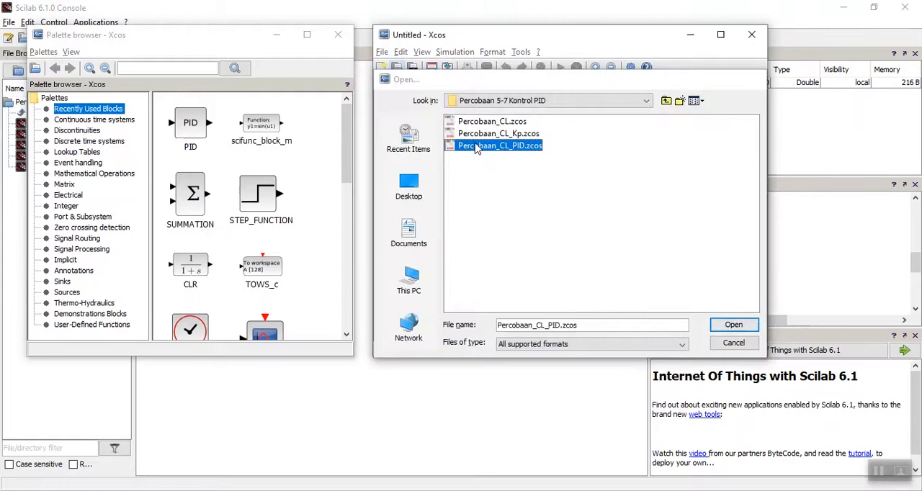
Step: Maximize the Percobaan_CL_PID diagram window, review the PID block's gain parameters and accept them
{"action": "left_click", "coordinate": [720, 35]}
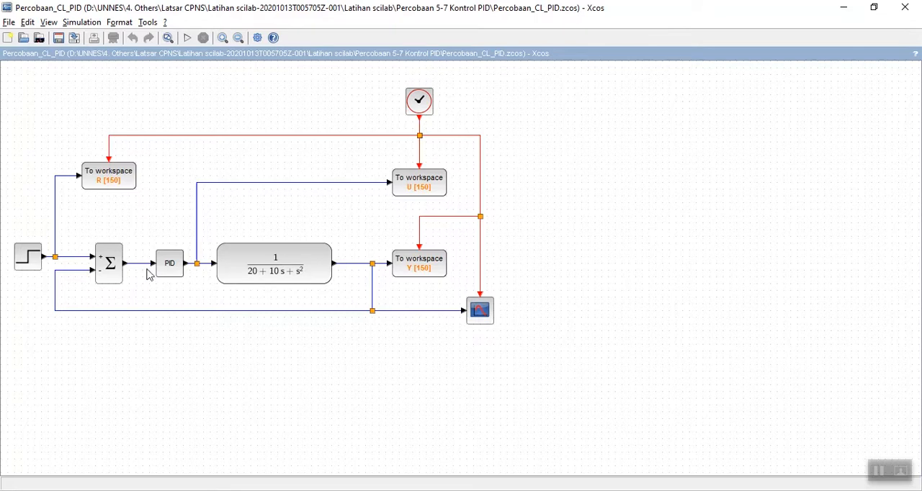
{"action": "double_click", "coordinate": [168, 267]}
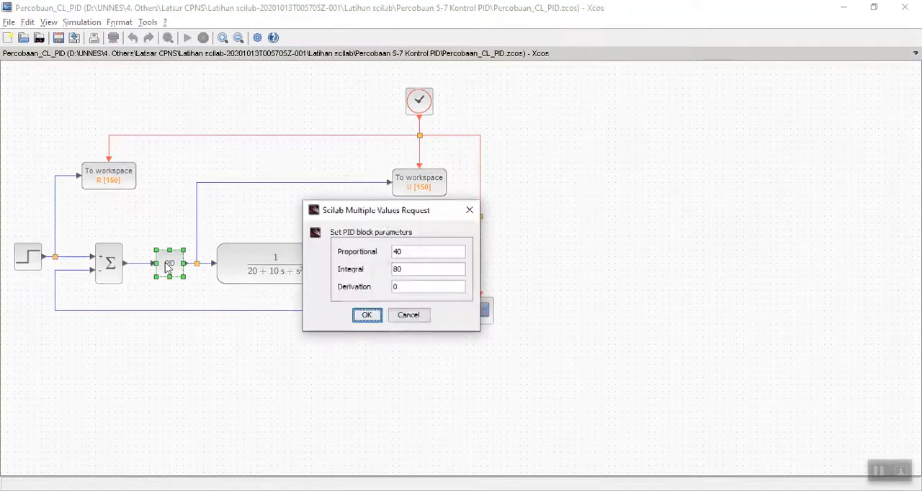
{"action": "left_click_drag", "start_coordinate": [395, 217], "coordinate": [632, 180]}
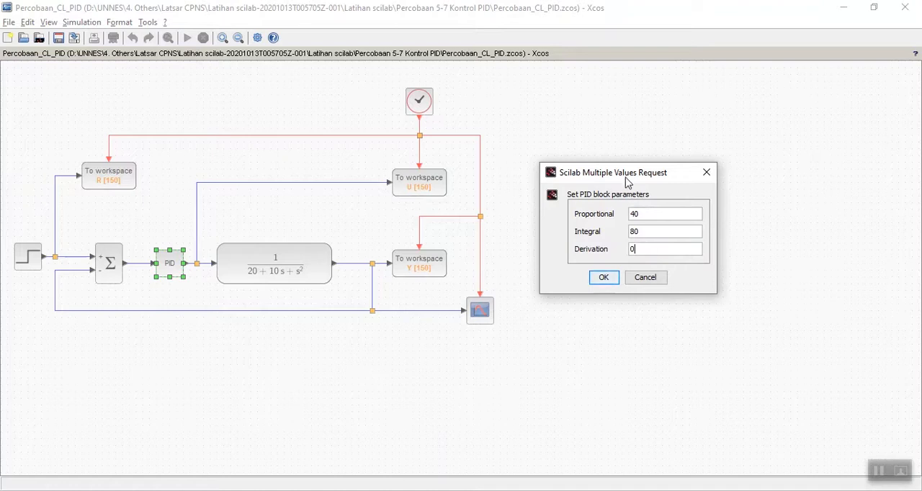
{"action": "left_click_drag", "start_coordinate": [628, 174], "coordinate": [639, 124]}
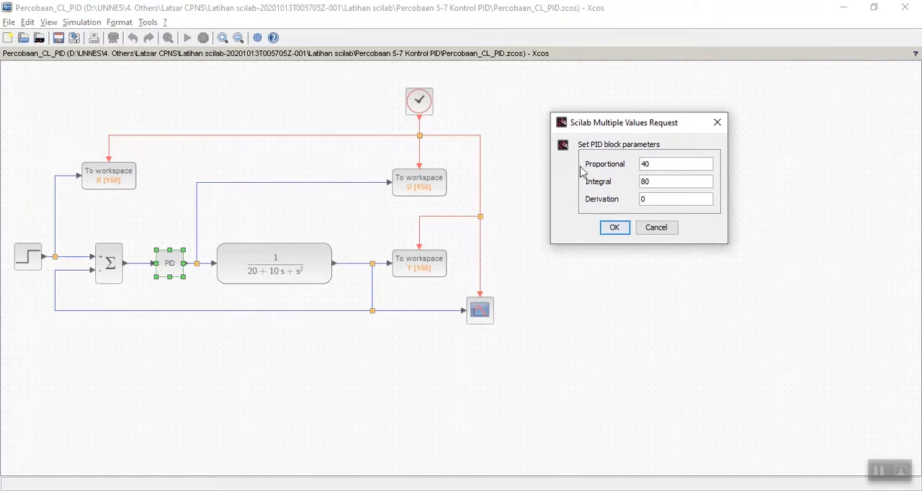
{"action": "left_click", "coordinate": [617, 231]}
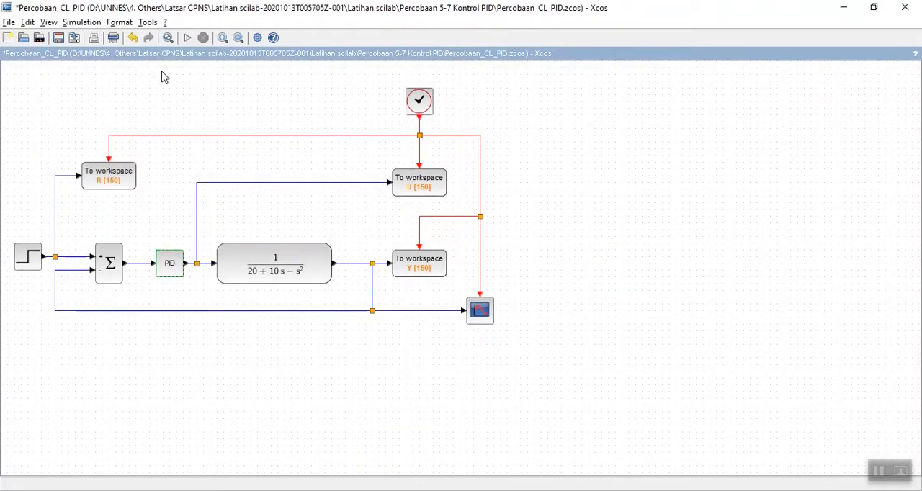
Step: Run the simulation, checking the step input block's parameters, and place the response graph clear of the block diagram
{"action": "left_click", "coordinate": [186, 42]}
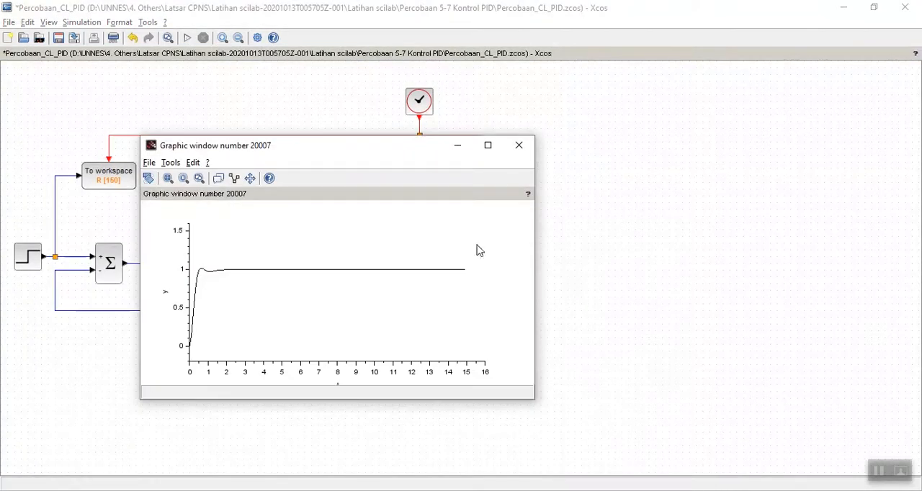
{"action": "double_click", "coordinate": [32, 266]}
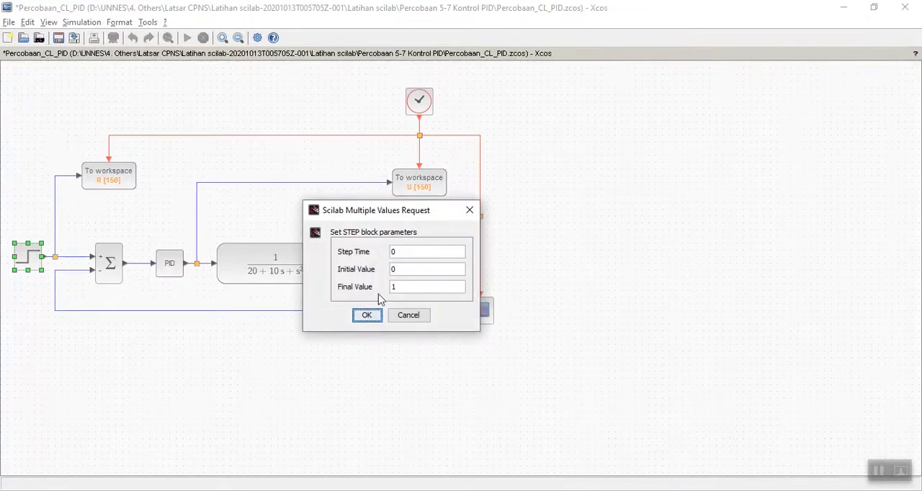
{"action": "left_click", "coordinate": [367, 314]}
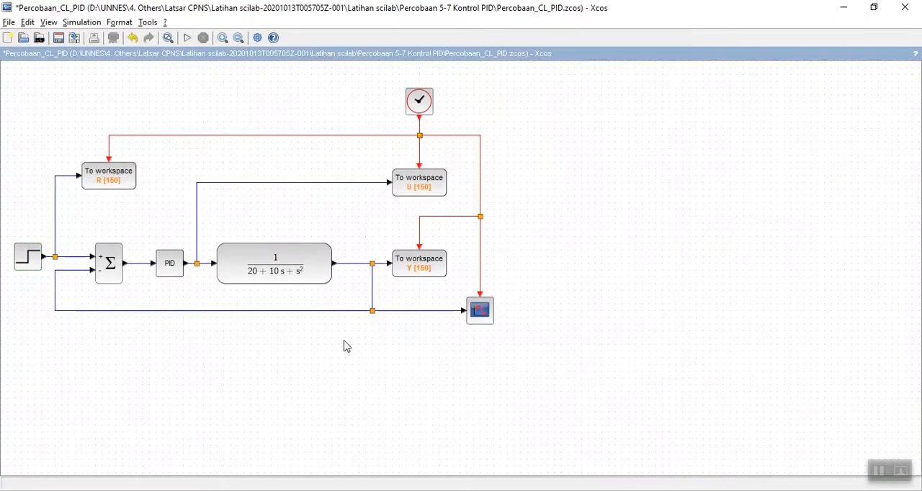
{"action": "key", "text": "alt+Tab"}
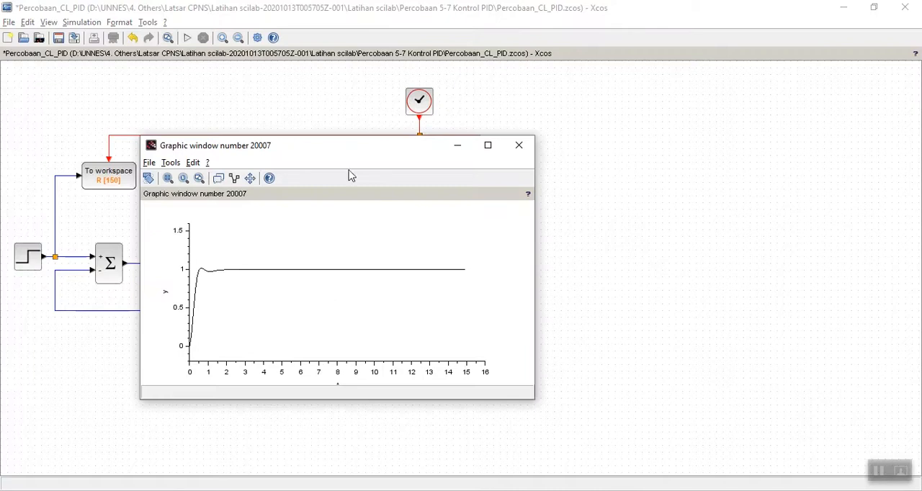
{"action": "left_click_drag", "start_coordinate": [346, 148], "coordinate": [719, 107]}
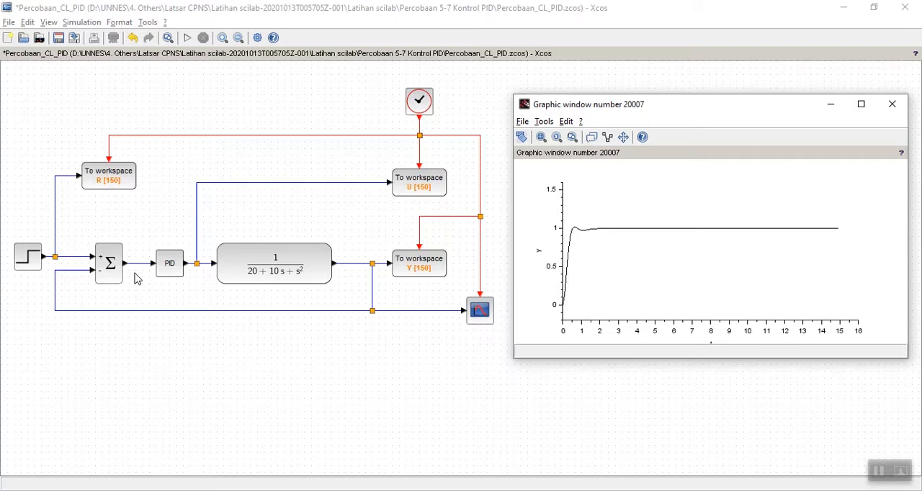
Step: Set the PID block's Derivation to 20 and run the simulation
{"action": "left_click", "coordinate": [168, 274]}
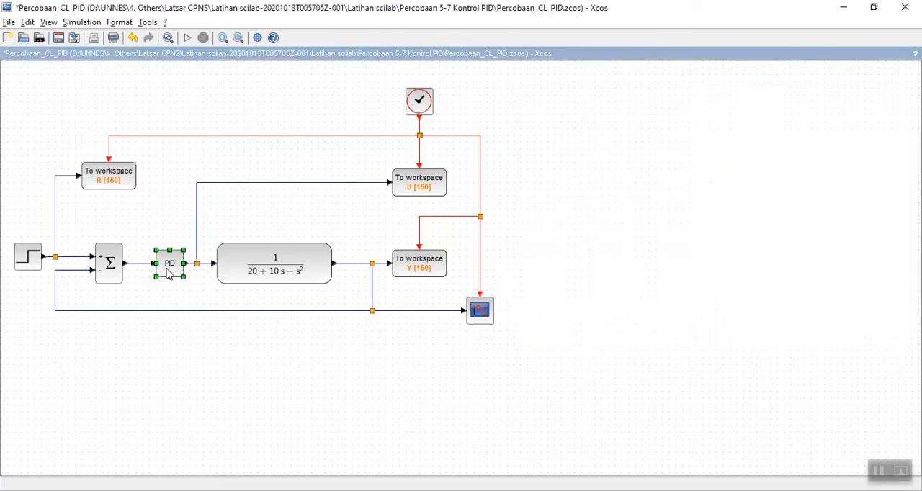
{"action": "double_click", "coordinate": [168, 274]}
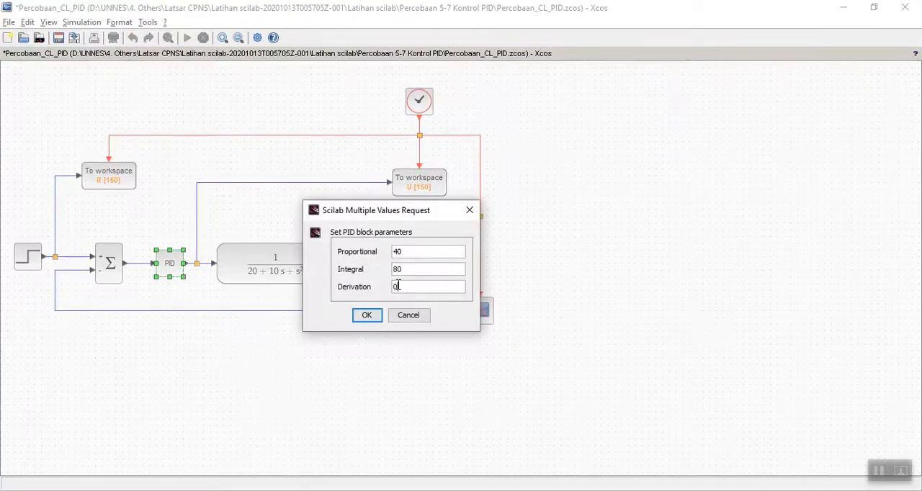
{"action": "left_click", "coordinate": [398, 286]}
{"action": "type", "text": "20"}
{"action": "left_click", "coordinate": [366, 315]}
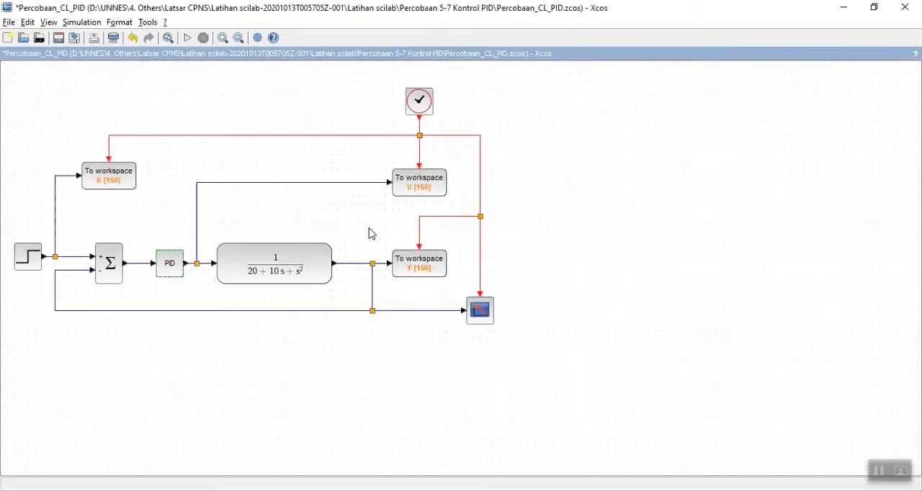
{"action": "left_click", "coordinate": [187, 38]}
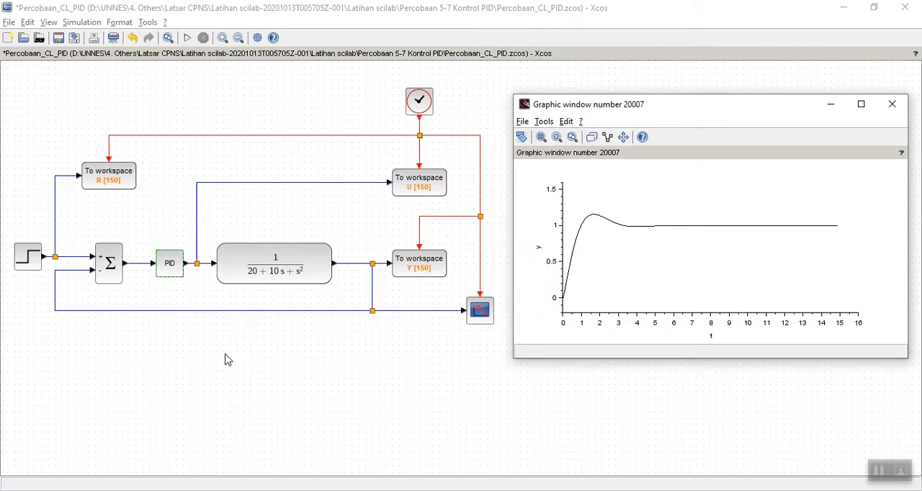
Step: Set the PID block's Derivation to 0.2, rerun the simulation and bring the response graph back into view
{"action": "double_click", "coordinate": [171, 262]}
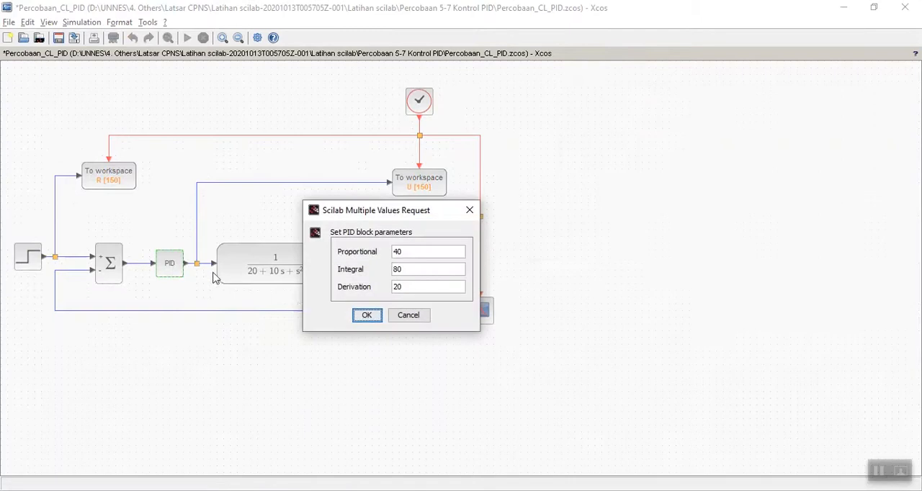
{"action": "left_click", "coordinate": [413, 284]}
{"action": "type", "text": "0.2"}
{"action": "left_click", "coordinate": [364, 317]}
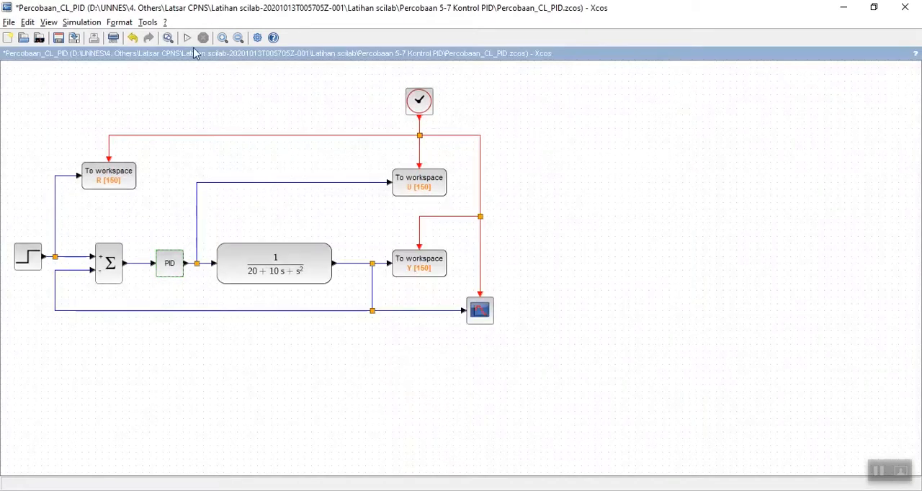
{"action": "left_click", "coordinate": [186, 39]}
{"action": "key", "text": "alt+Tab"}
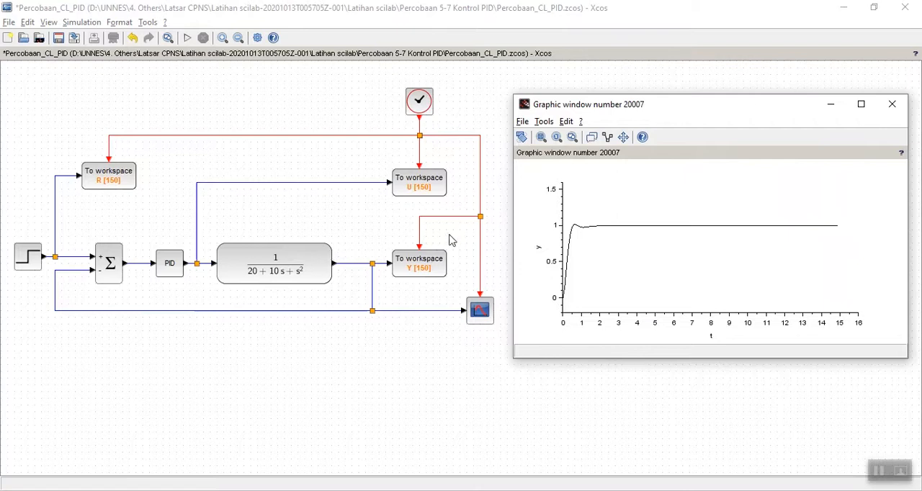
Step: Set the PID block's Derivation to 0, simulate again and show the response graph
{"action": "left_click", "coordinate": [171, 271]}
{"action": "double_click", "coordinate": [171, 271]}
{"action": "key", "text": "BackSpace"}
{"action": "type", "text": "0"}
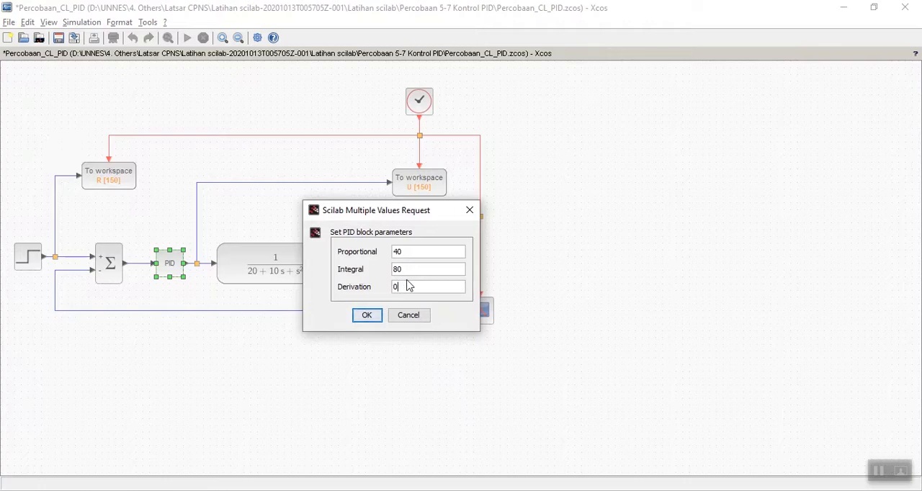
{"action": "left_click", "coordinate": [366, 315]}
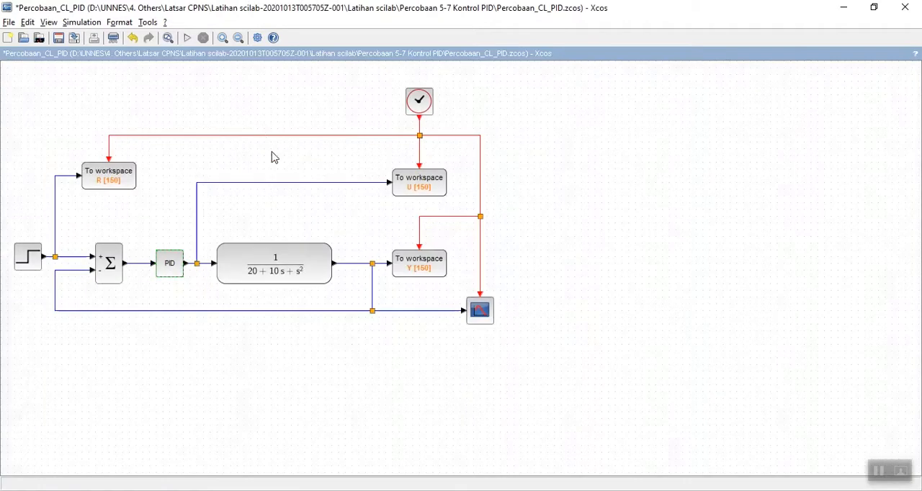
{"action": "left_click", "coordinate": [186, 38]}
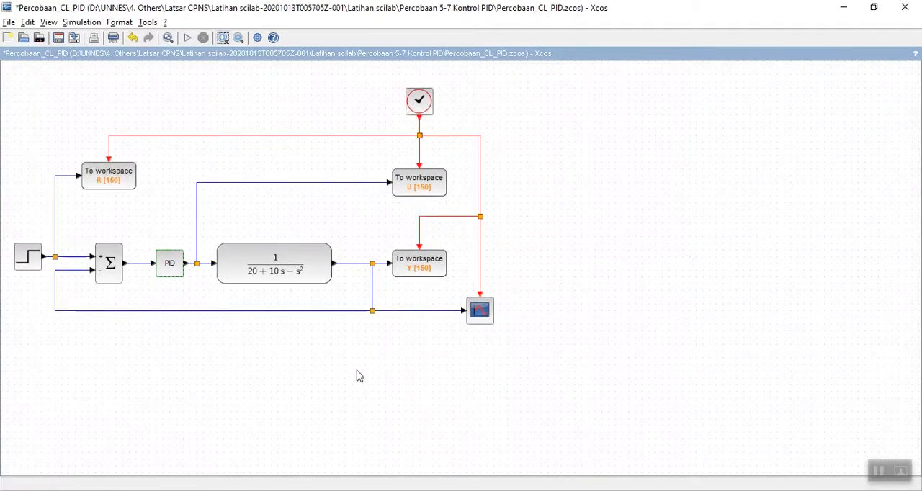
{"action": "key", "text": "alt+Tab"}
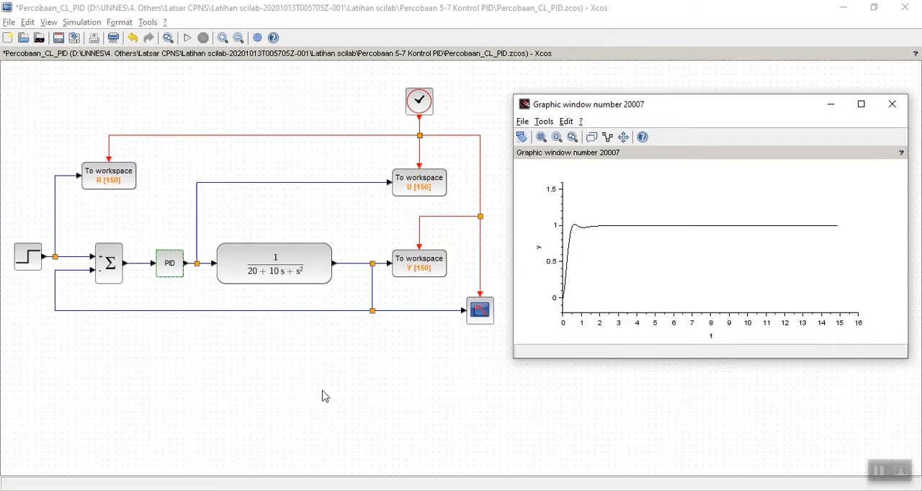
Step: Set the PID block's Derivation to 0.1, rerun the simulation and return to the block diagram
{"action": "left_click", "coordinate": [171, 272]}
{"action": "double_click", "coordinate": [172, 272]}
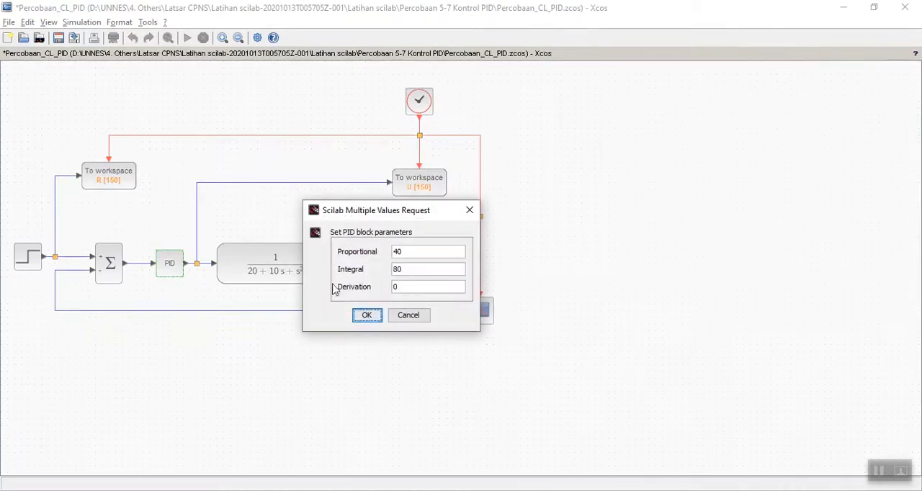
{"action": "left_click", "coordinate": [415, 286]}
{"action": "type", "text": ".1"}
{"action": "left_click", "coordinate": [364, 316]}
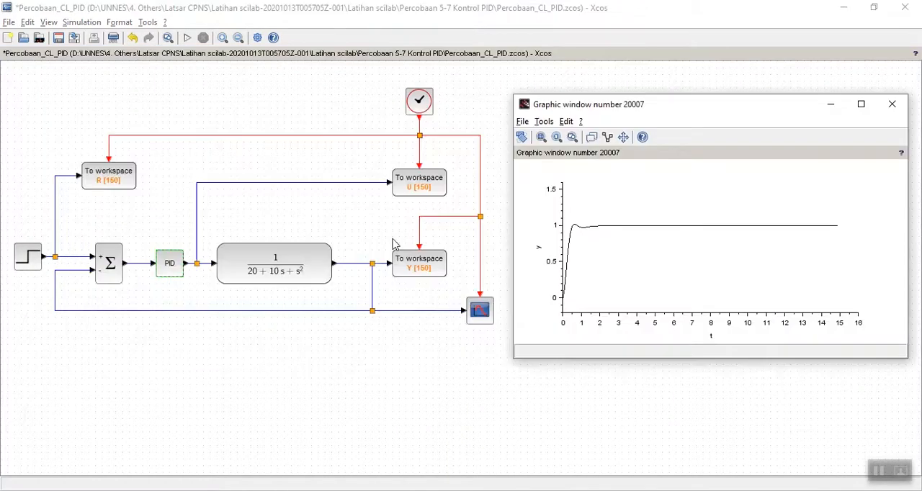
{"action": "left_click", "coordinate": [187, 39]}
{"action": "left_click", "coordinate": [364, 397]}
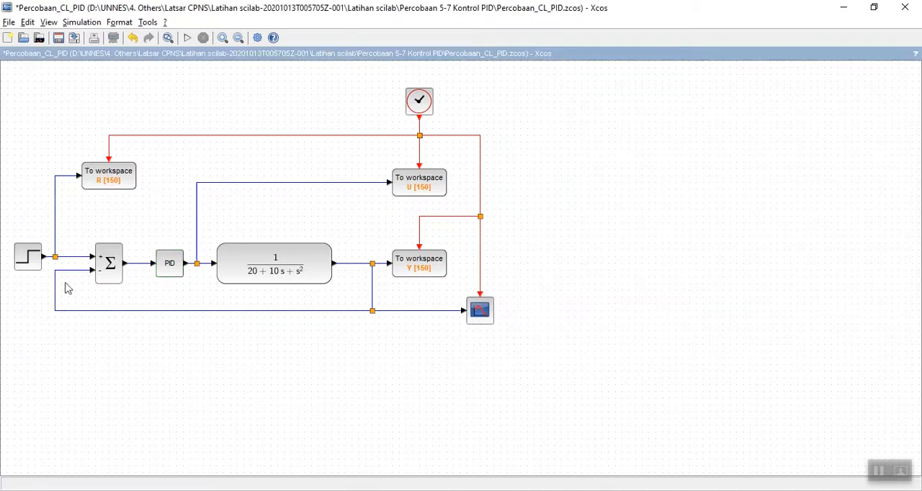
Step: Replace the PID block's Derivation with 0.2 and run the closed-loop simulation again
{"action": "left_click", "coordinate": [167, 269]}
{"action": "double_click", "coordinate": [167, 269]}
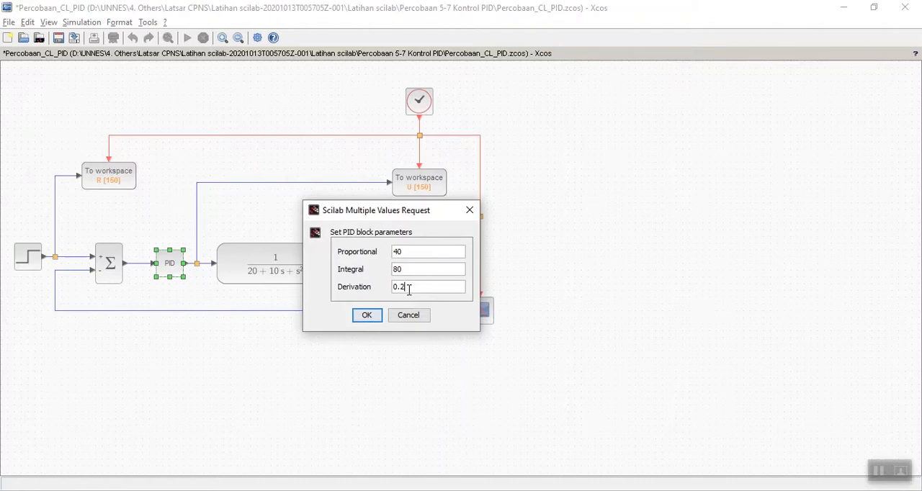
{"action": "left_click_drag", "start_coordinate": [409, 290], "coordinate": [389, 287]}
{"action": "type", "text": "0.2"}
{"action": "left_click", "coordinate": [364, 315]}
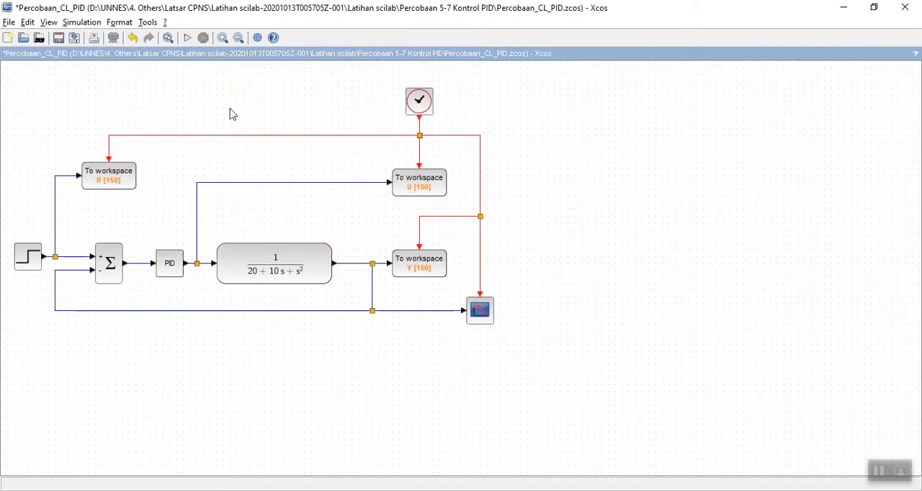
{"action": "left_click", "coordinate": [188, 38]}
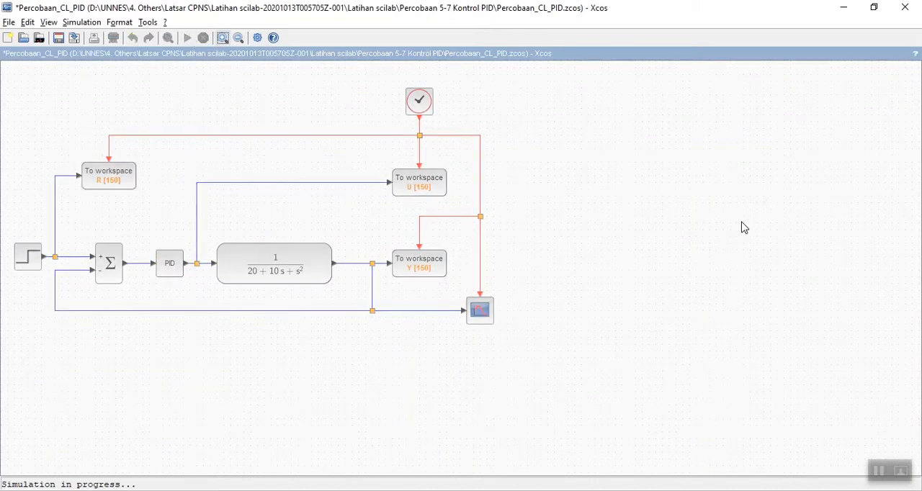
Step: Switch to the Scilab console, open stepinfo.sci with the last SciNotes session restored, and execute the script
{"action": "key", "text": "alt+Tab"}
{"action": "key", "text": "alt+Tab"}
{"action": "key", "text": "alt+Tab"}
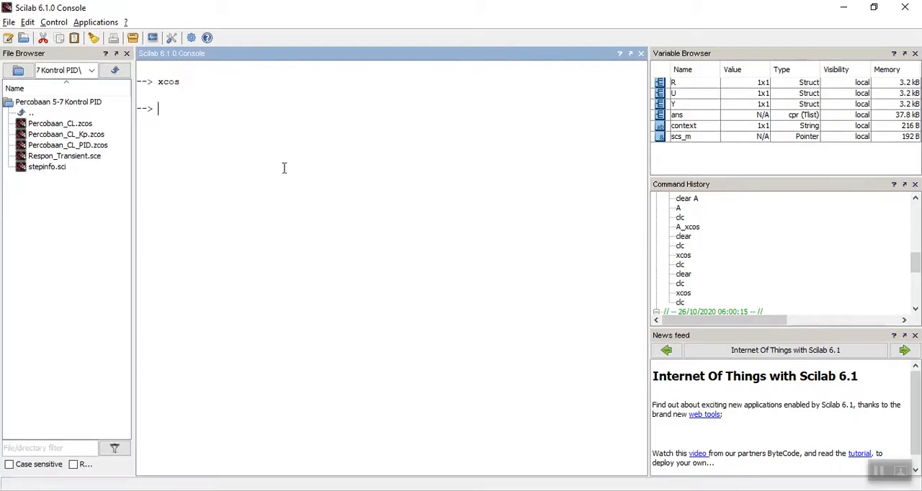
{"action": "double_click", "coordinate": [46, 168]}
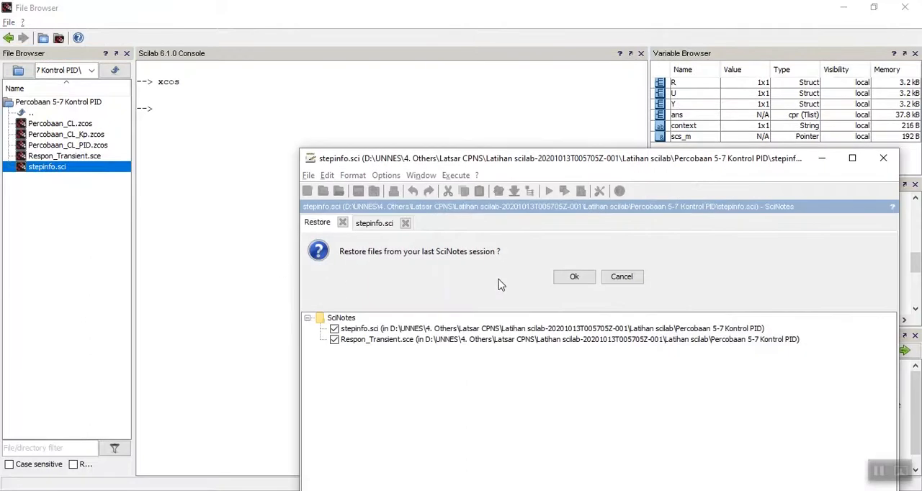
{"action": "left_click", "coordinate": [582, 279]}
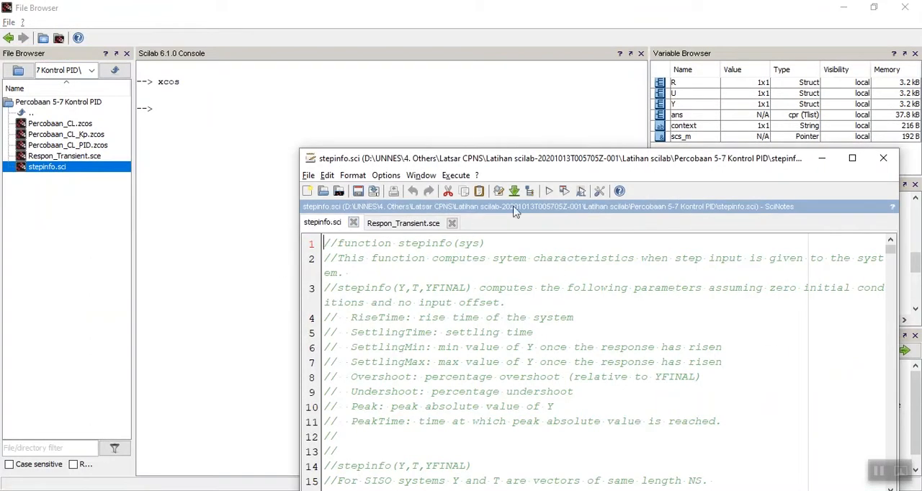
{"action": "left_click", "coordinate": [549, 191]}
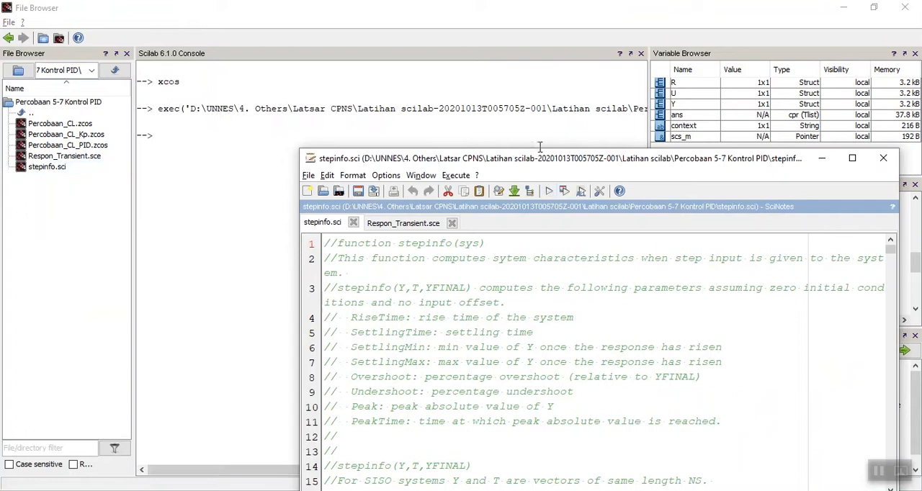
Step: Execute Respon_Transient.sce and uncover the console to read the transient response characteristics
{"action": "left_click_drag", "start_coordinate": [537, 158], "coordinate": [443, 72]}
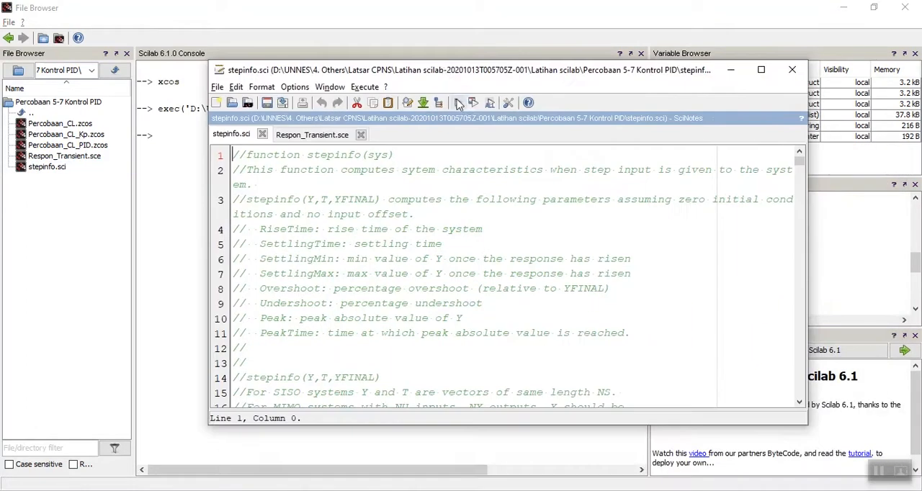
{"action": "left_click", "coordinate": [325, 135]}
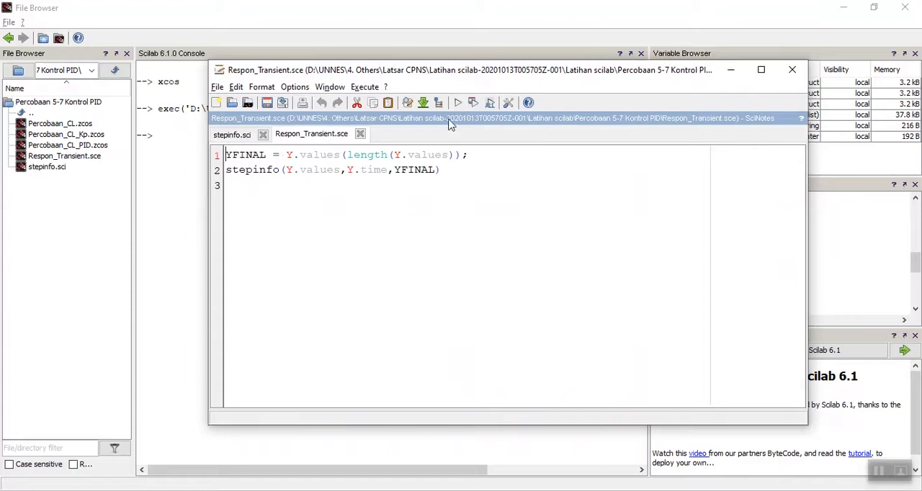
{"action": "left_click", "coordinate": [454, 107]}
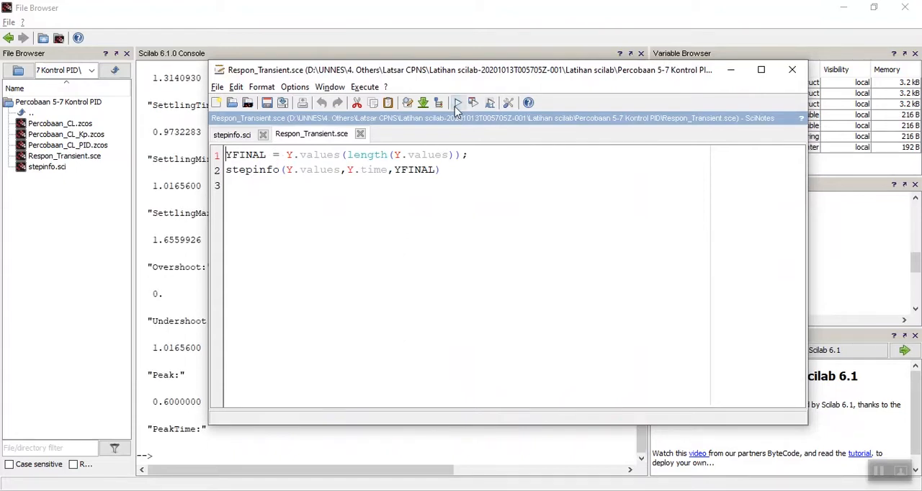
{"action": "left_click", "coordinate": [730, 69]}
{"action": "scroll", "coordinate": [229, 176], "scroll_direction": "up", "scroll_amount": 2}
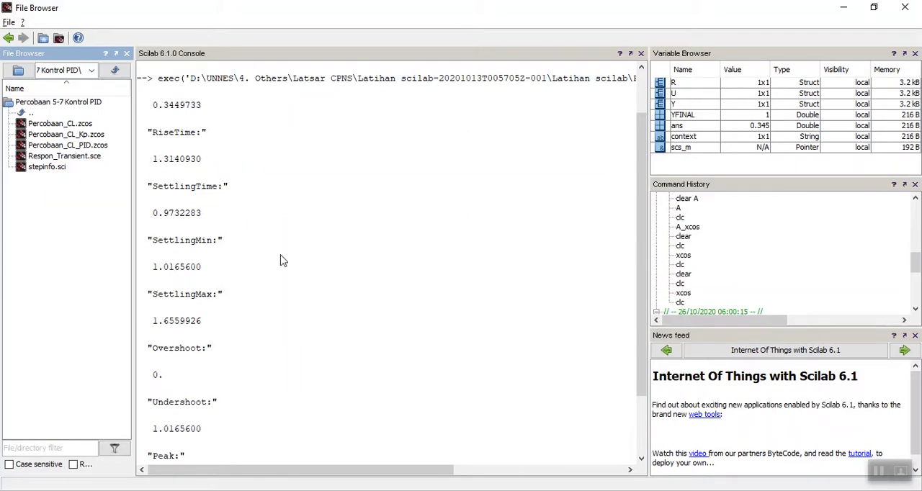
Step: Return to the Percobaan_CL_PID diagram, set the PID block's Derivation to 0.2, and run the simulation
{"action": "key", "text": "alt+Tab"}
{"action": "key", "text": "alt+Tab"}
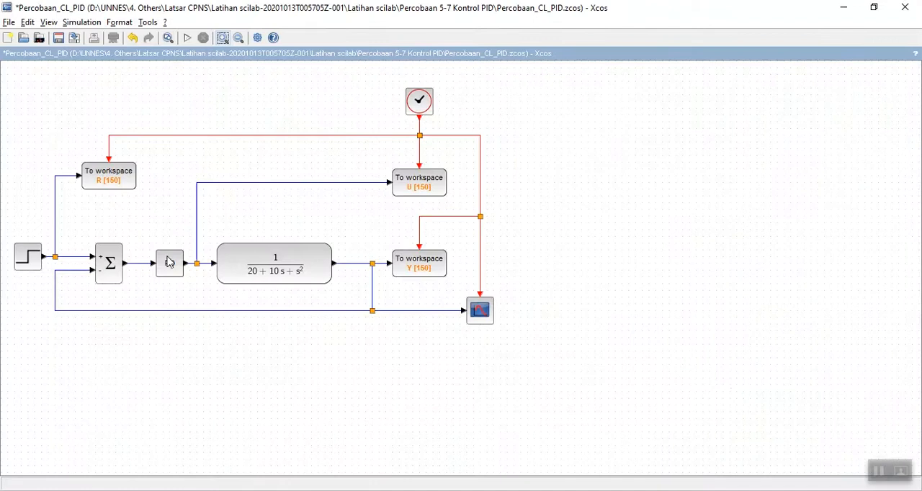
{"action": "left_click", "coordinate": [169, 268]}
{"action": "double_click", "coordinate": [170, 266]}
{"action": "left_click", "coordinate": [438, 289]}
{"action": "key", "text": "BackSpace"}
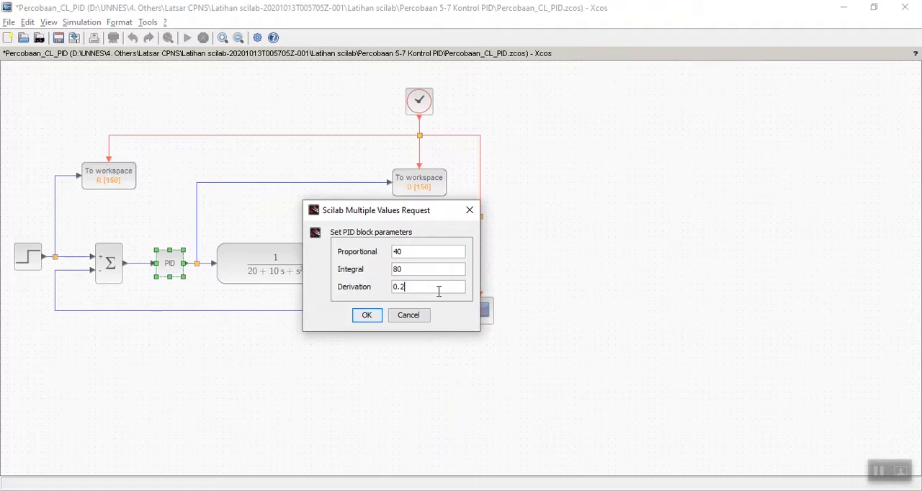
{"action": "type", "text": "2"}
{"action": "key", "text": "Return"}
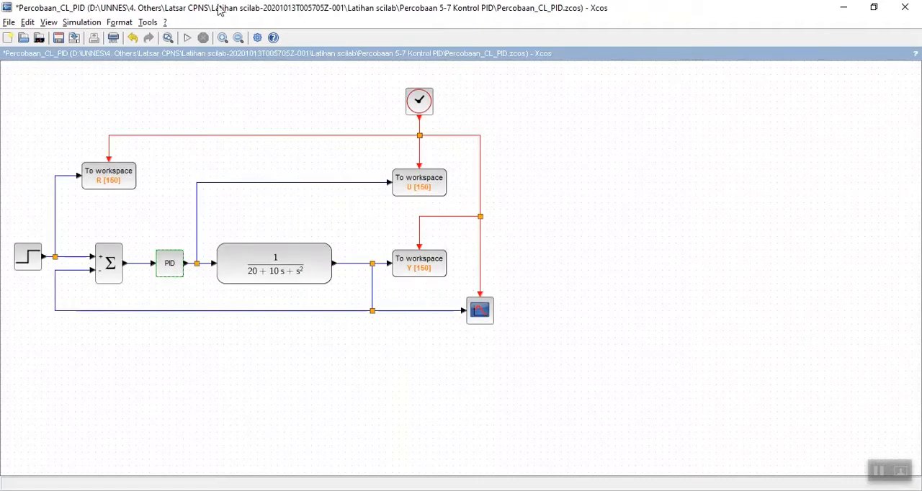
{"action": "left_click", "coordinate": [187, 38]}
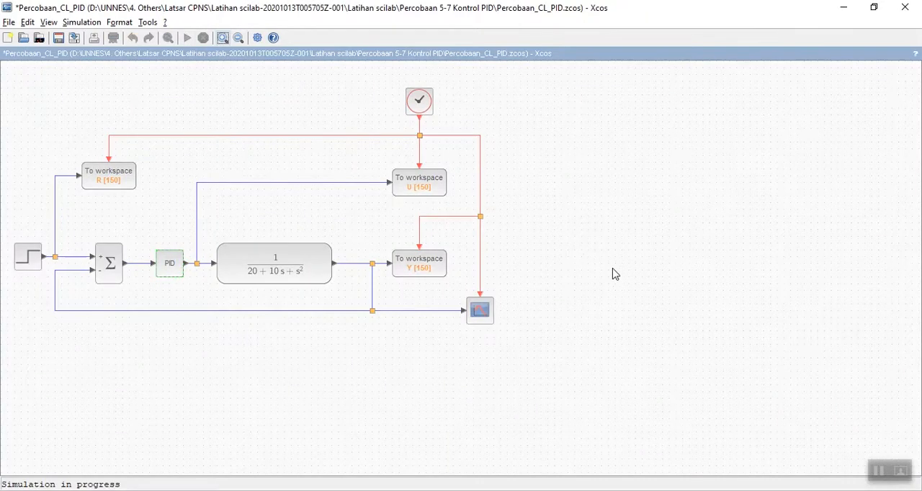
Step: Execute Respon_Transient.sce in SciNotes and bring the Scilab console forward to show the new transient response characteristics
{"action": "key", "text": "alt+Tab"}
{"action": "key", "text": "alt+Tab"}
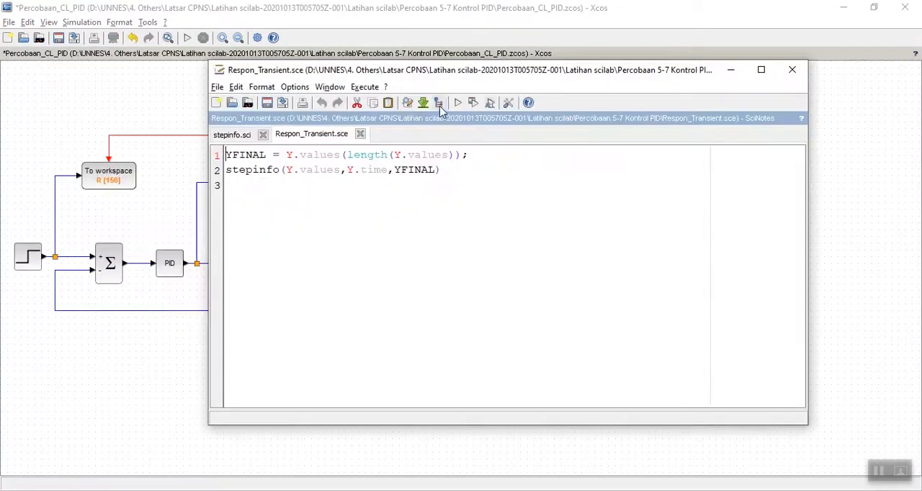
{"action": "left_click", "coordinate": [455, 107]}
{"action": "key", "text": "alt+Tab"}
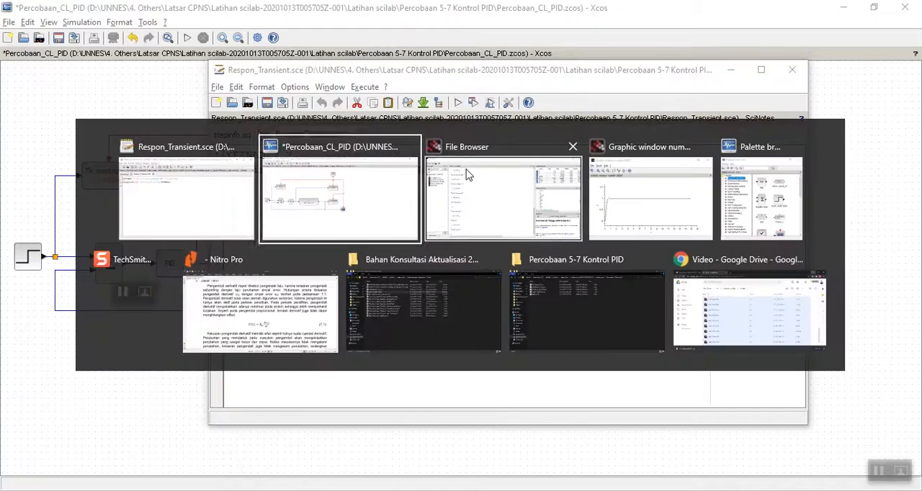
{"action": "left_click", "coordinate": [467, 176]}
{"action": "left_click", "coordinate": [296, 272]}
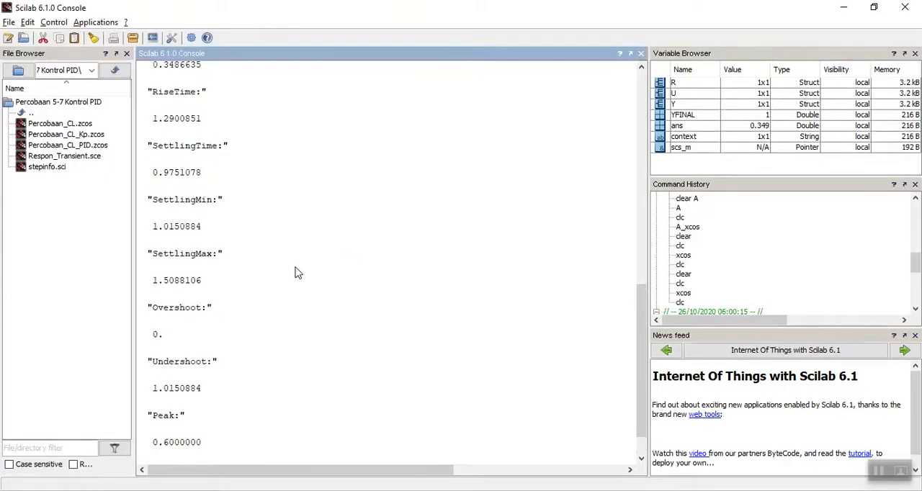
Step: Compare the overshoot and rise time between the two sets of stepinfo results in the console
{"action": "scroll", "coordinate": [299, 273], "scroll_direction": "up", "scroll_amount": 2}
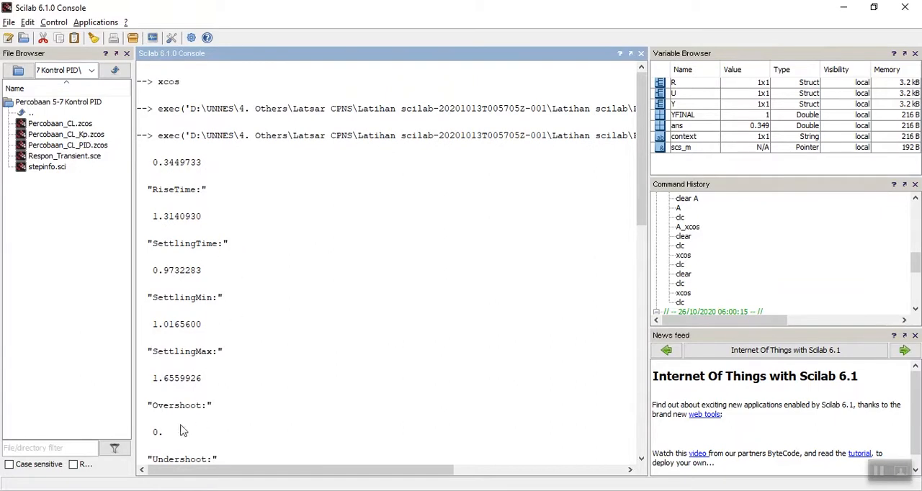
{"action": "scroll", "coordinate": [177, 380], "scroll_direction": "down", "scroll_amount": 4}
{"action": "scroll", "coordinate": [179, 376], "scroll_direction": "down", "scroll_amount": 3}
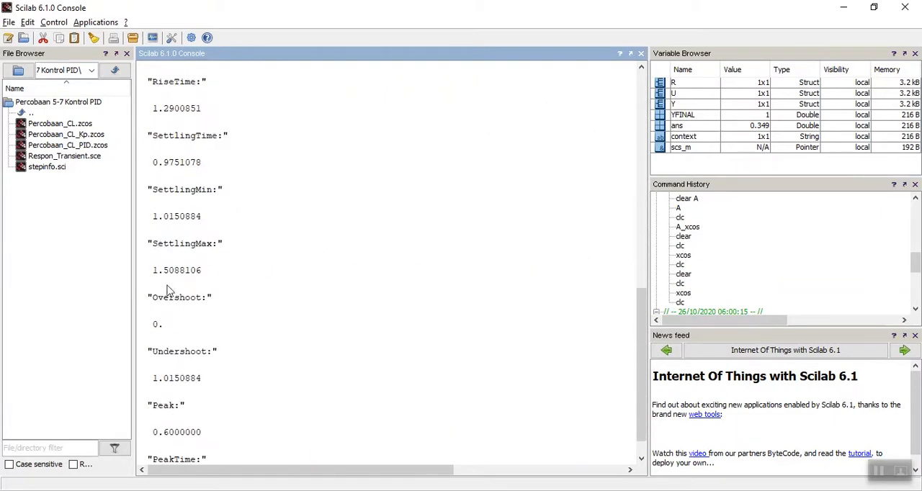
{"action": "scroll", "coordinate": [165, 105], "scroll_direction": "up", "scroll_amount": 1}
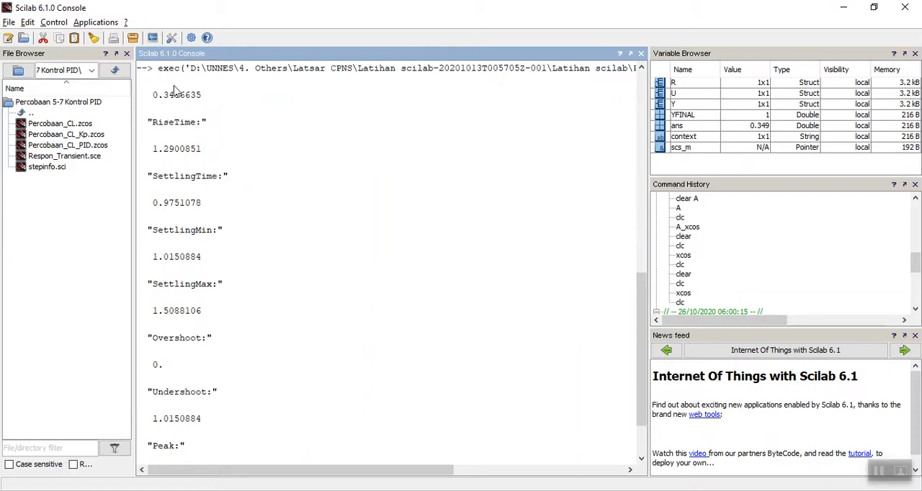
{"action": "scroll", "coordinate": [206, 230], "scroll_direction": "up", "scroll_amount": 6}
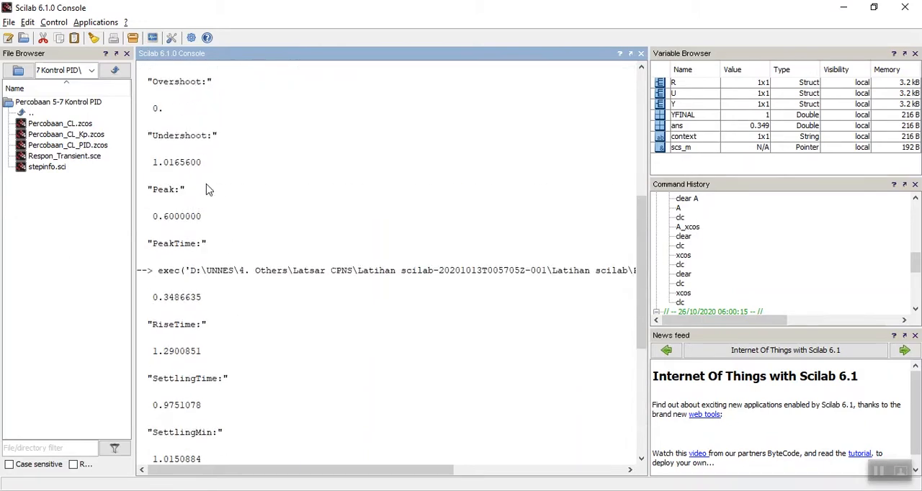
{"action": "scroll", "coordinate": [213, 194], "scroll_direction": "up", "scroll_amount": 1}
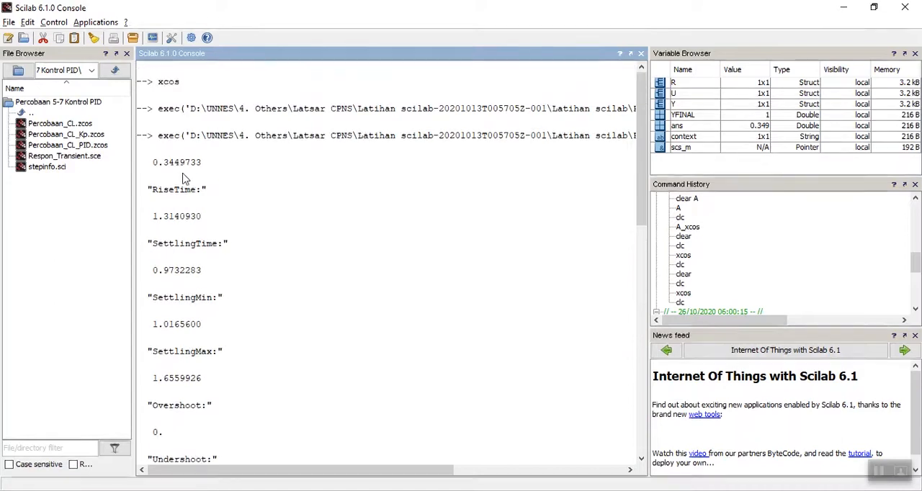
{"action": "scroll", "coordinate": [180, 179], "scroll_direction": "down", "scroll_amount": 7}
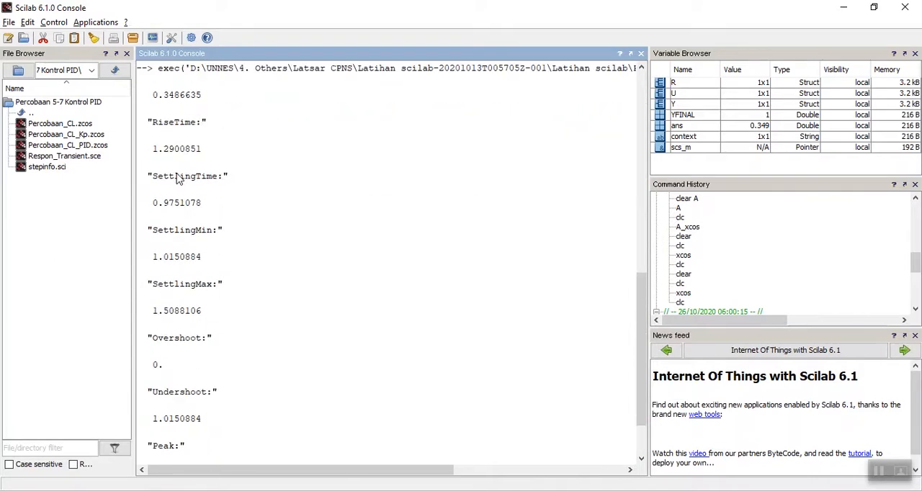
{"action": "scroll", "coordinate": [179, 180], "scroll_direction": "up", "scroll_amount": 7}
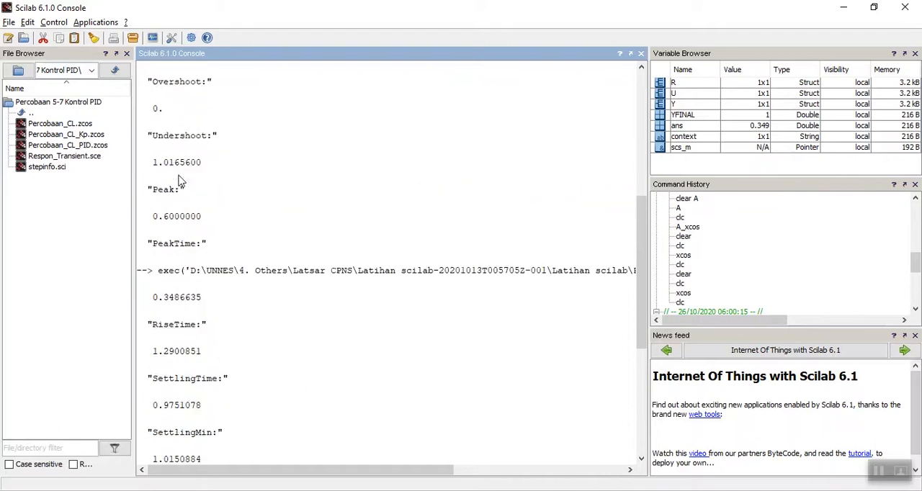
{"action": "scroll", "coordinate": [180, 182], "scroll_direction": "down", "scroll_amount": 1}
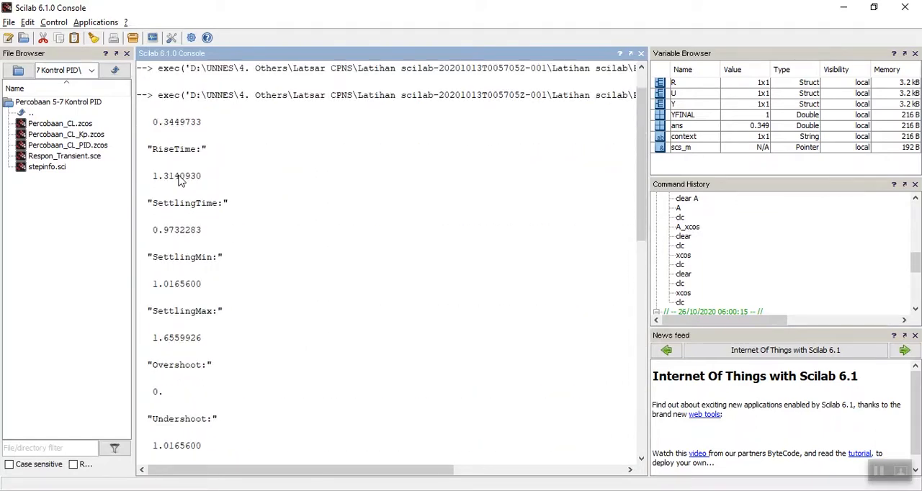
{"action": "scroll", "coordinate": [180, 182], "scroll_direction": "down", "scroll_amount": 4}
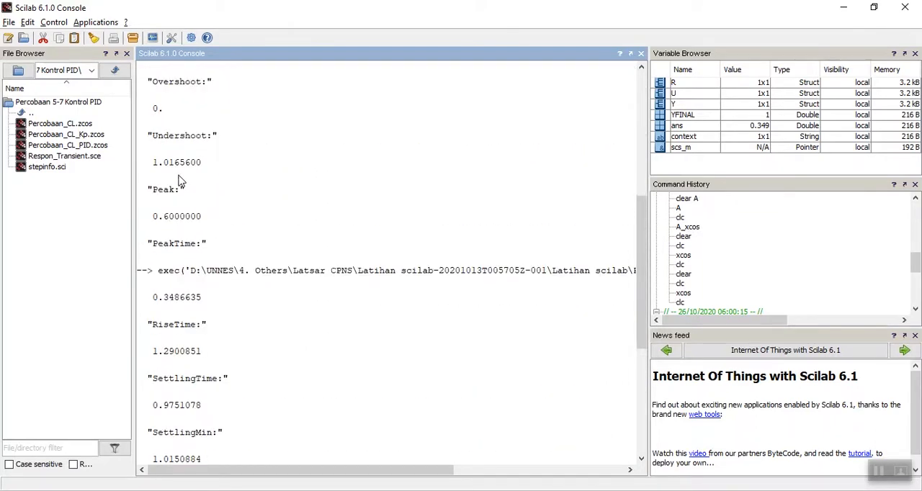
Step: Compare the settling time, overshoot, undershoot and peak values across both stepinfo outputs in the console
{"action": "scroll", "coordinate": [180, 182], "scroll_direction": "up", "scroll_amount": 4}
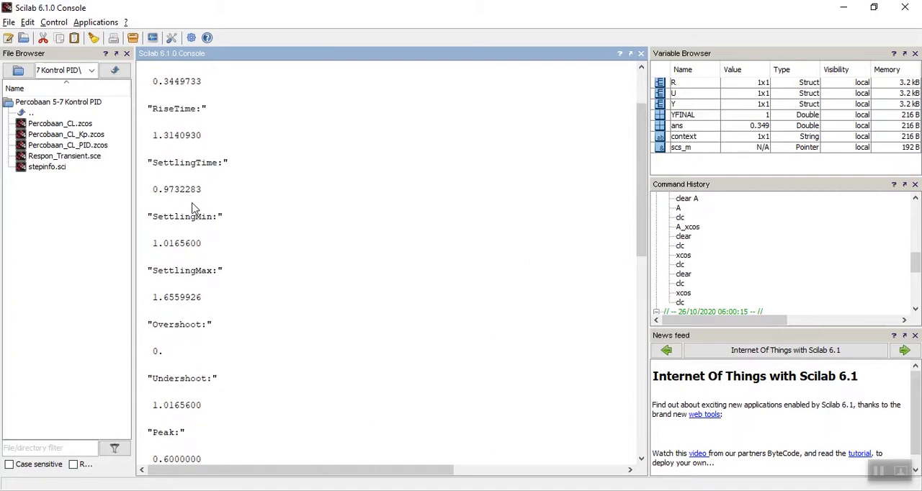
{"action": "scroll", "coordinate": [198, 203], "scroll_direction": "up", "scroll_amount": 2}
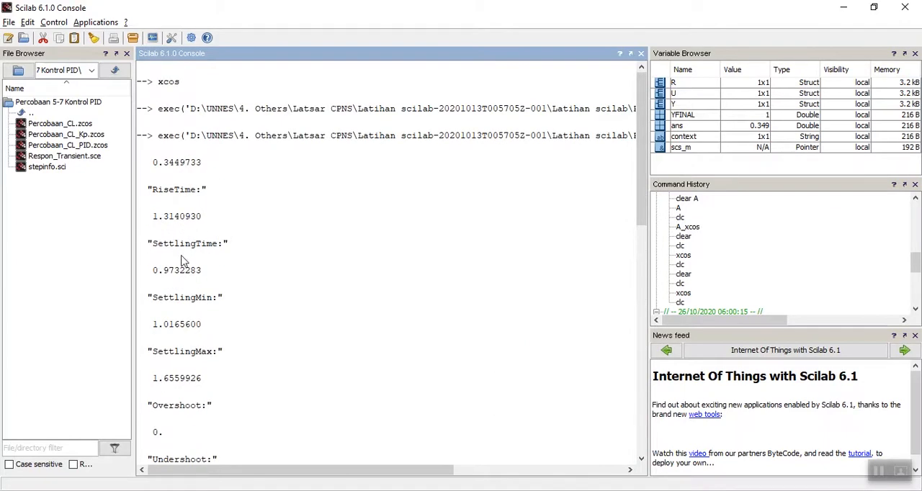
{"action": "scroll", "coordinate": [182, 261], "scroll_direction": "down", "scroll_amount": 8}
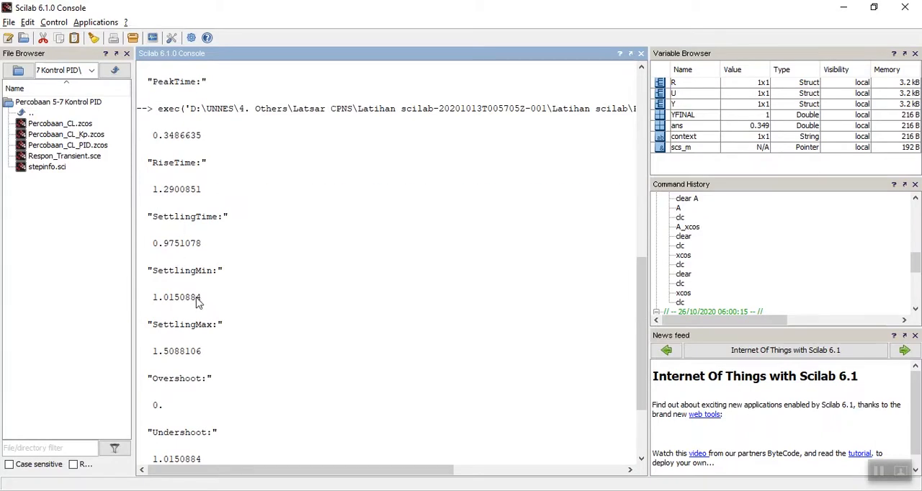
{"action": "scroll", "coordinate": [210, 378], "scroll_direction": "down", "scroll_amount": 1}
{"action": "scroll", "coordinate": [199, 289], "scroll_direction": "up", "scroll_amount": 8}
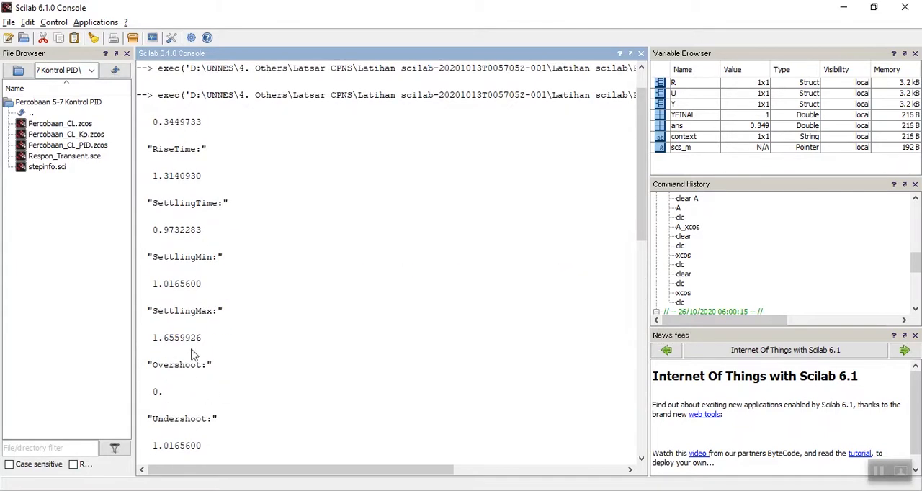
{"action": "scroll", "coordinate": [212, 375], "scroll_direction": "down", "scroll_amount": 5}
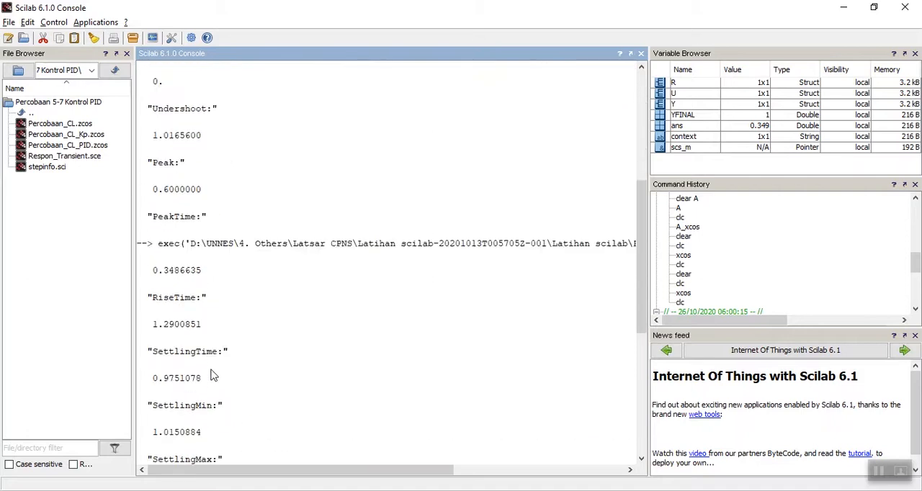
{"action": "scroll", "coordinate": [213, 375], "scroll_direction": "down", "scroll_amount": 4}
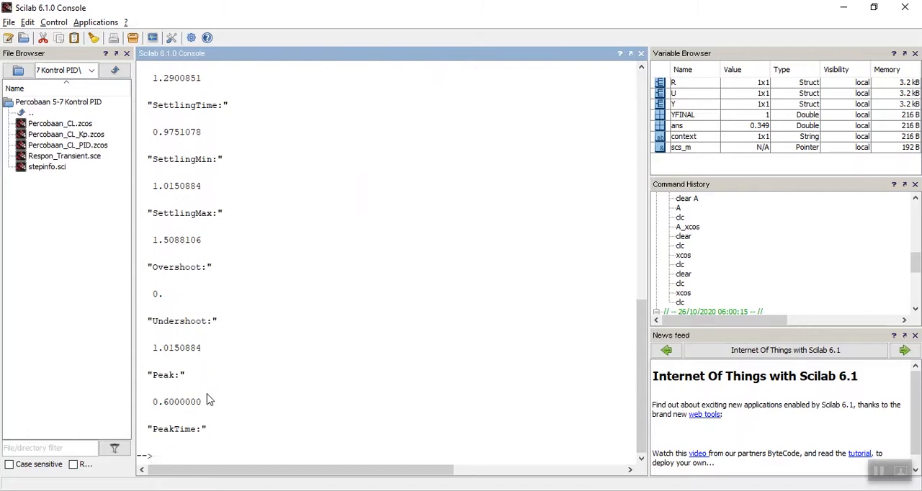
{"action": "scroll", "coordinate": [207, 383], "scroll_direction": "up", "scroll_amount": 8}
{"action": "scroll", "coordinate": [204, 382], "scroll_direction": "down", "scroll_amount": 2}
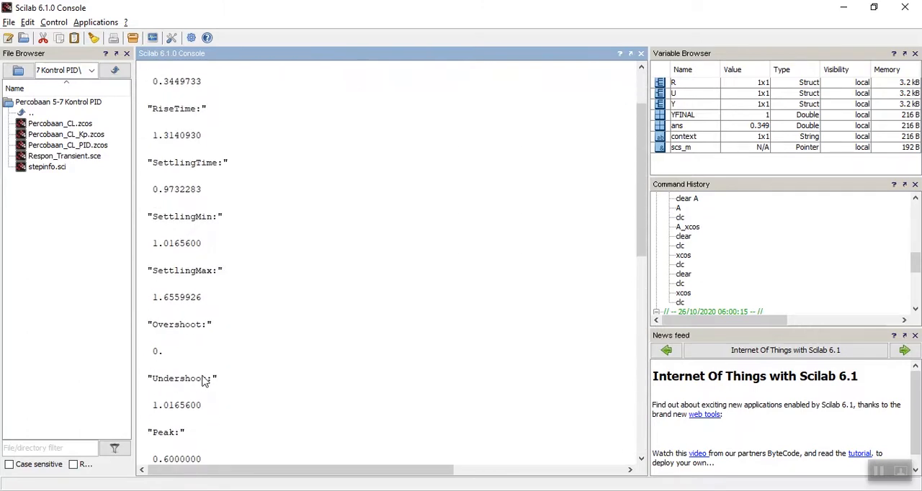
{"action": "scroll", "coordinate": [204, 386], "scroll_direction": "down", "scroll_amount": 3}
{"action": "scroll", "coordinate": [200, 403], "scroll_direction": "down", "scroll_amount": 10}
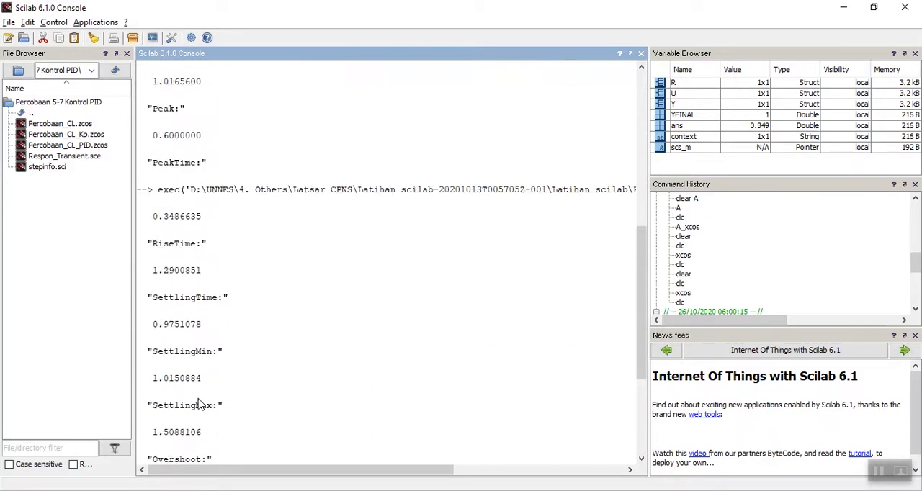
{"action": "scroll", "coordinate": [212, 401], "scroll_direction": "up", "scroll_amount": 9}
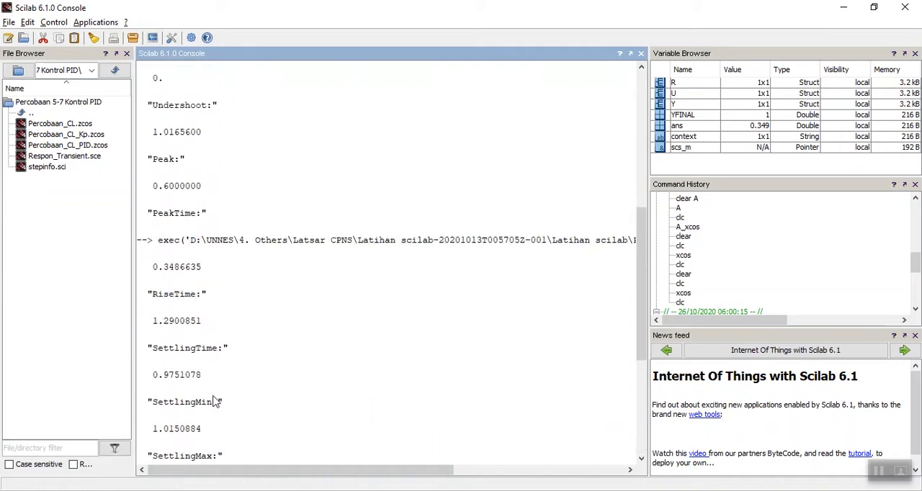
{"action": "scroll", "coordinate": [216, 401], "scroll_direction": "up", "scroll_amount": 11}
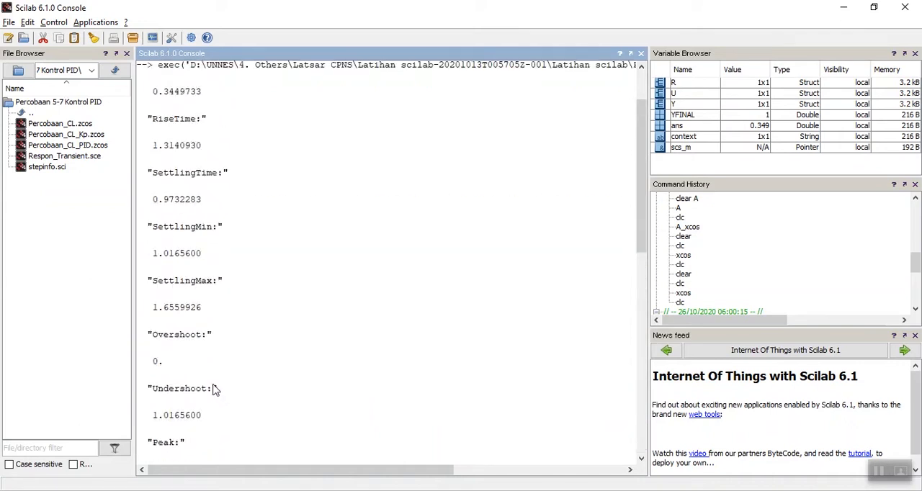
{"action": "scroll", "coordinate": [214, 389], "scroll_direction": "down", "scroll_amount": 3}
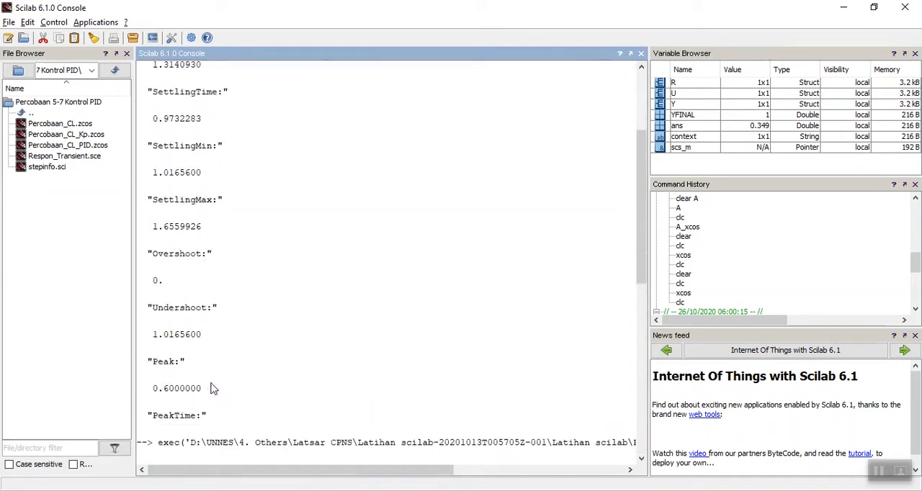